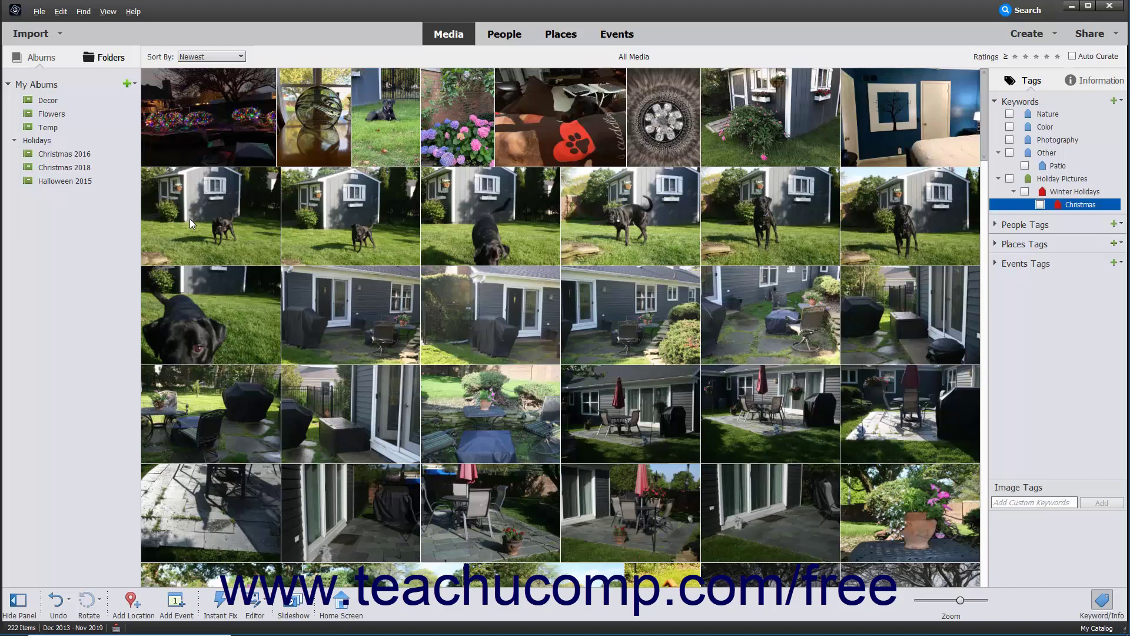
Step: Select all seven black-dog lawn photos and combine them with Stack Selected Photos
click(221, 231)
shift+click(217, 292)
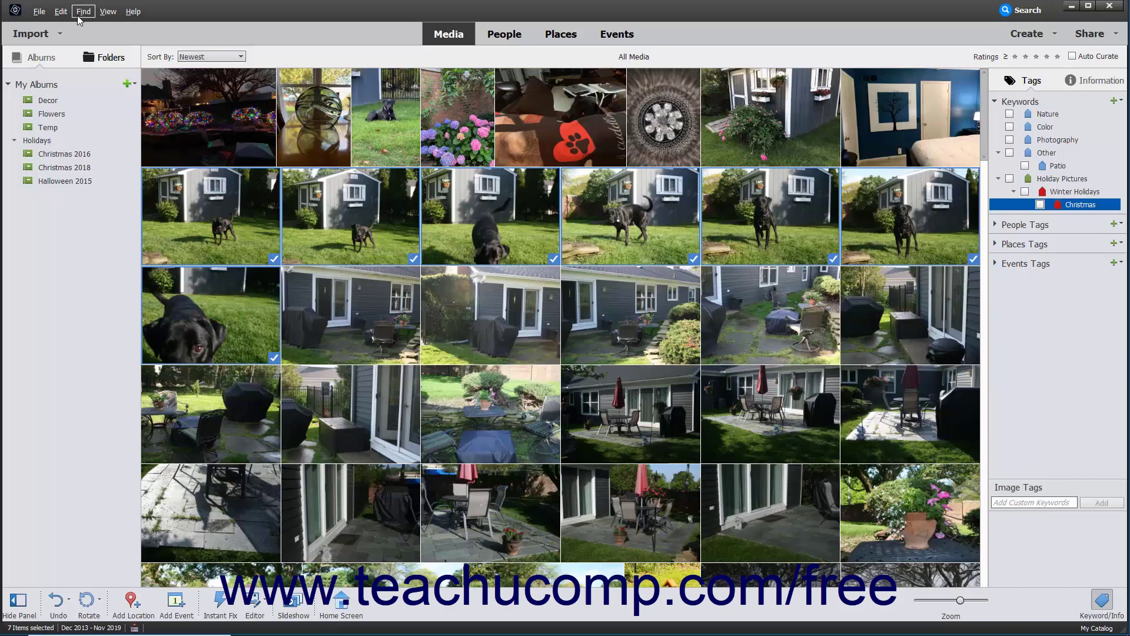
click(60, 11)
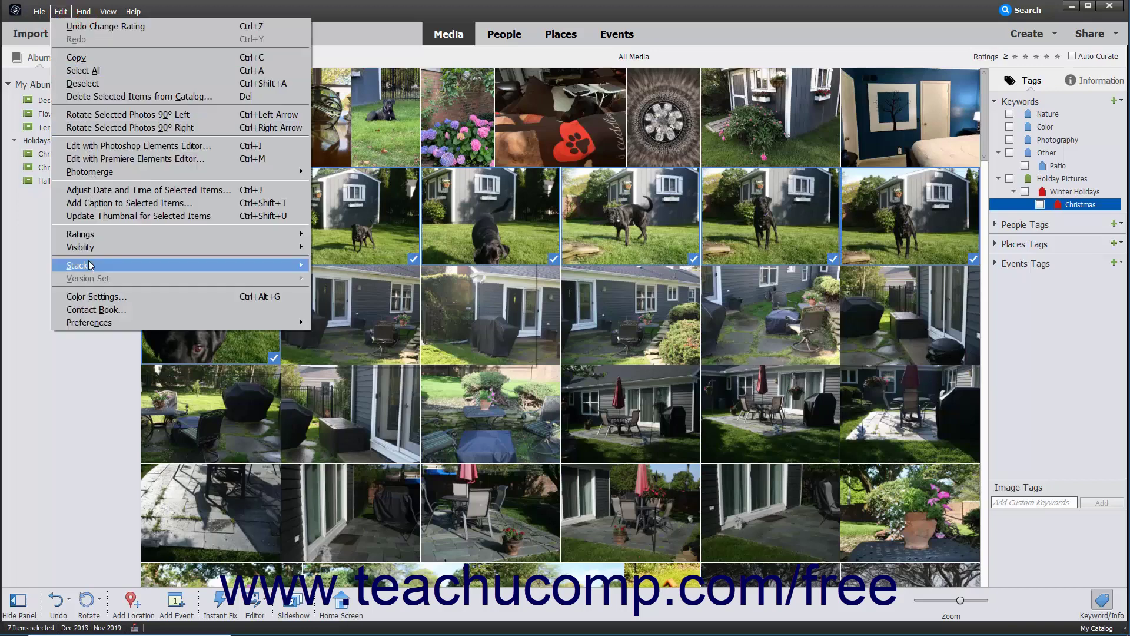
mouse_move(78, 266)
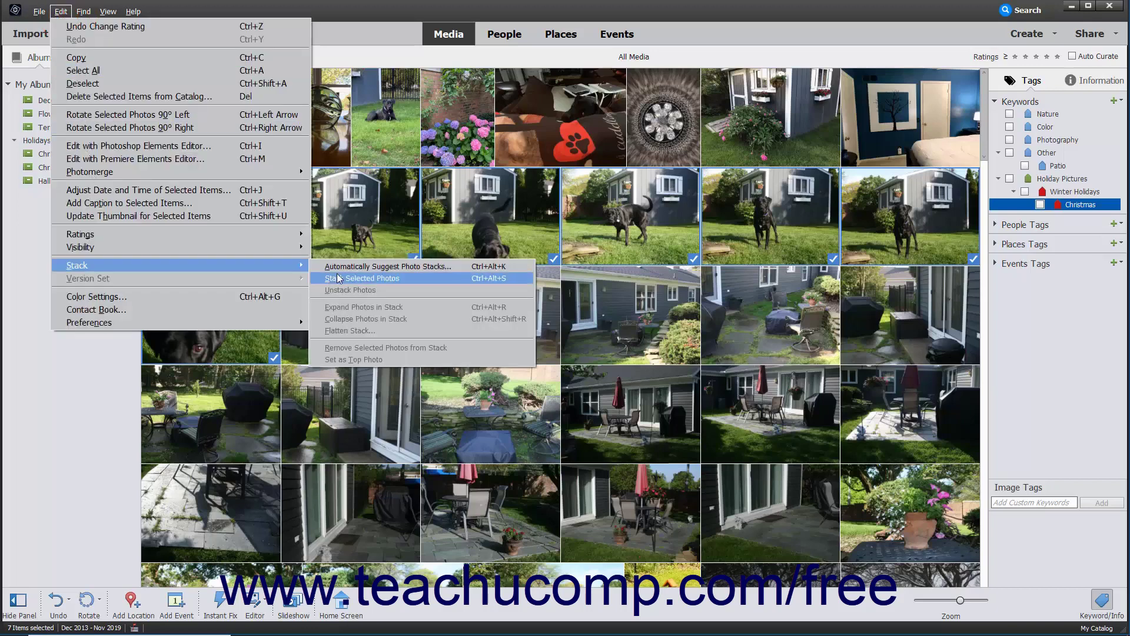
click(337, 278)
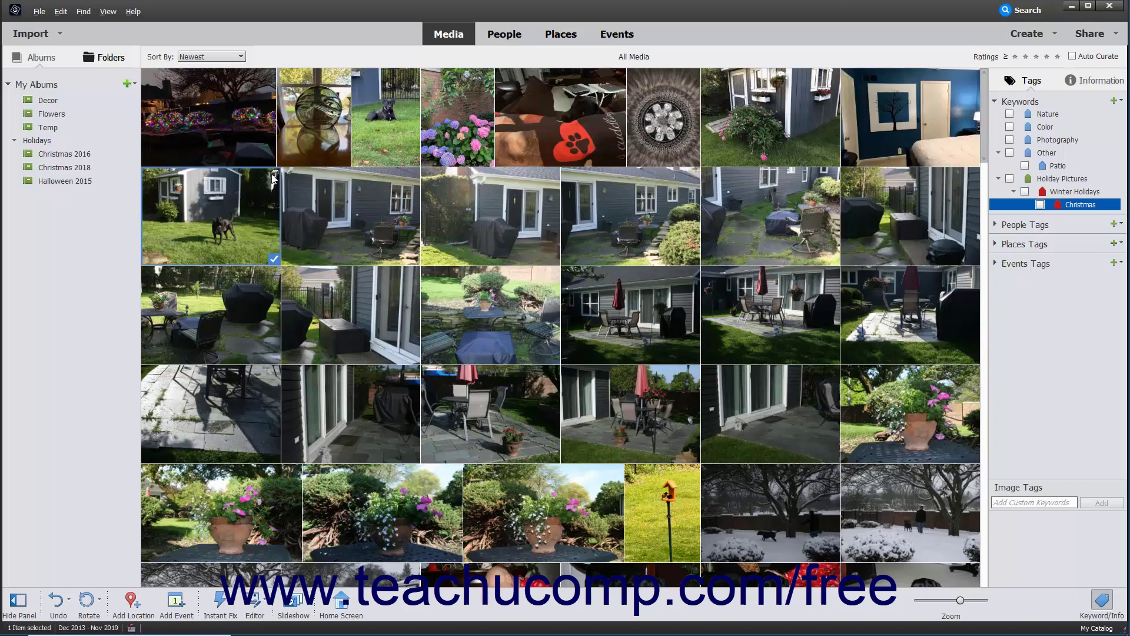
Step: Switch the grid to Details view, then collapse the dog stack and select it
click(109, 11)
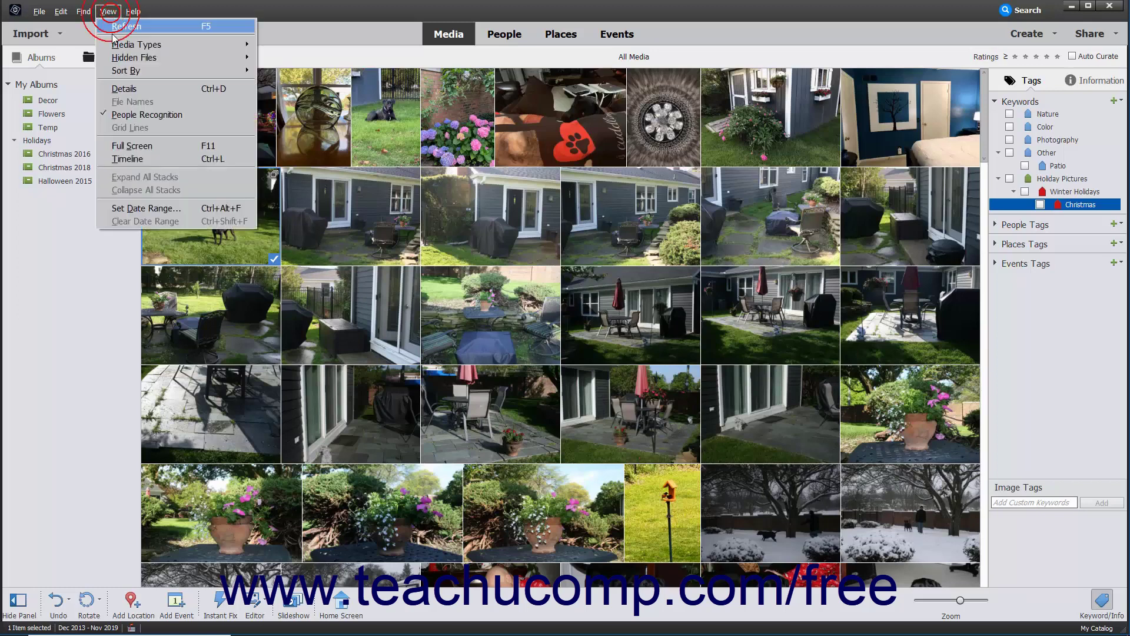
click(119, 90)
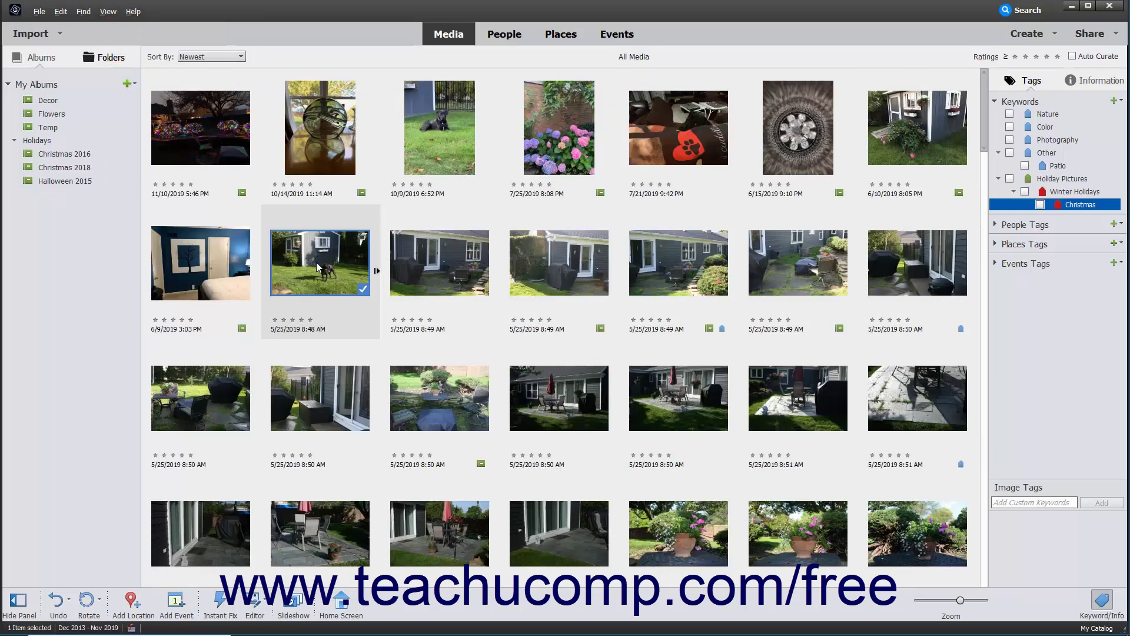
click(375, 272)
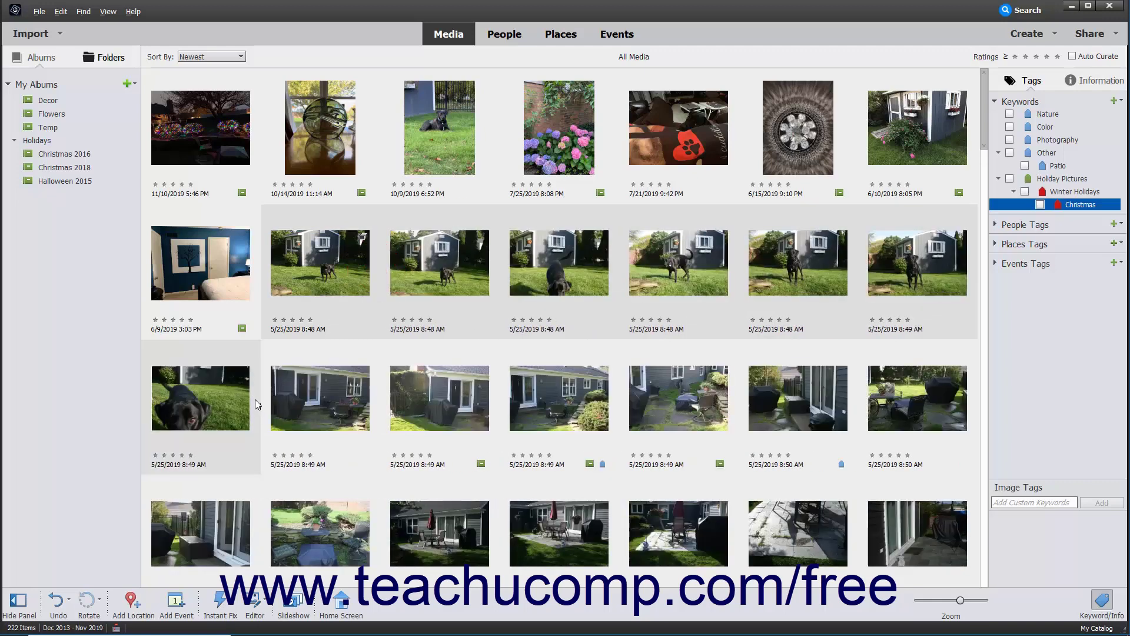
click(259, 407)
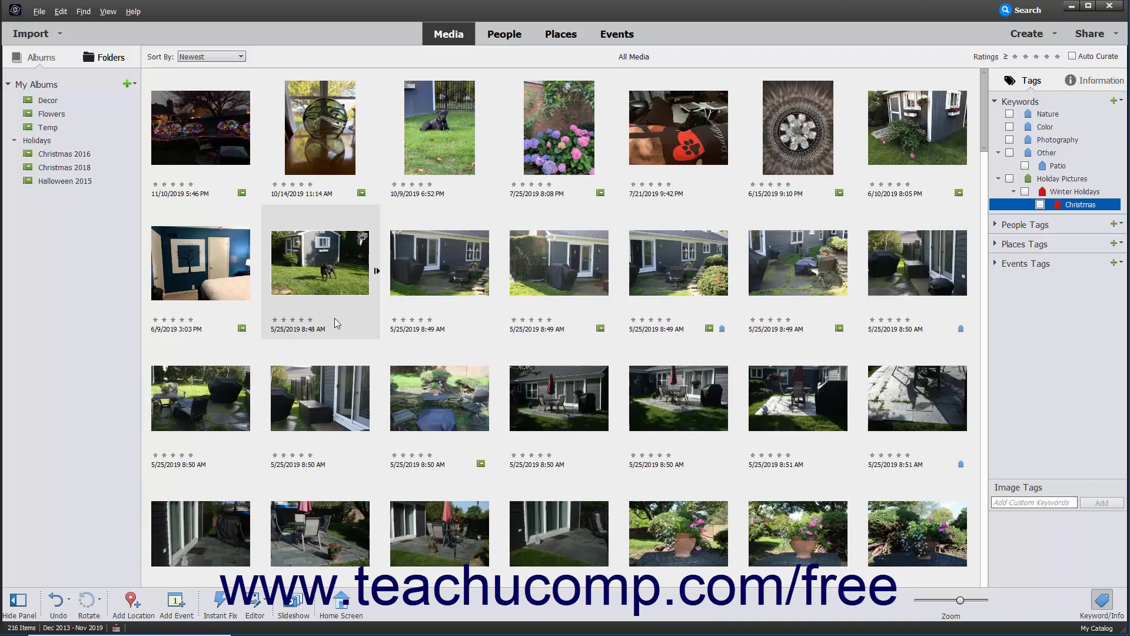
click(297, 276)
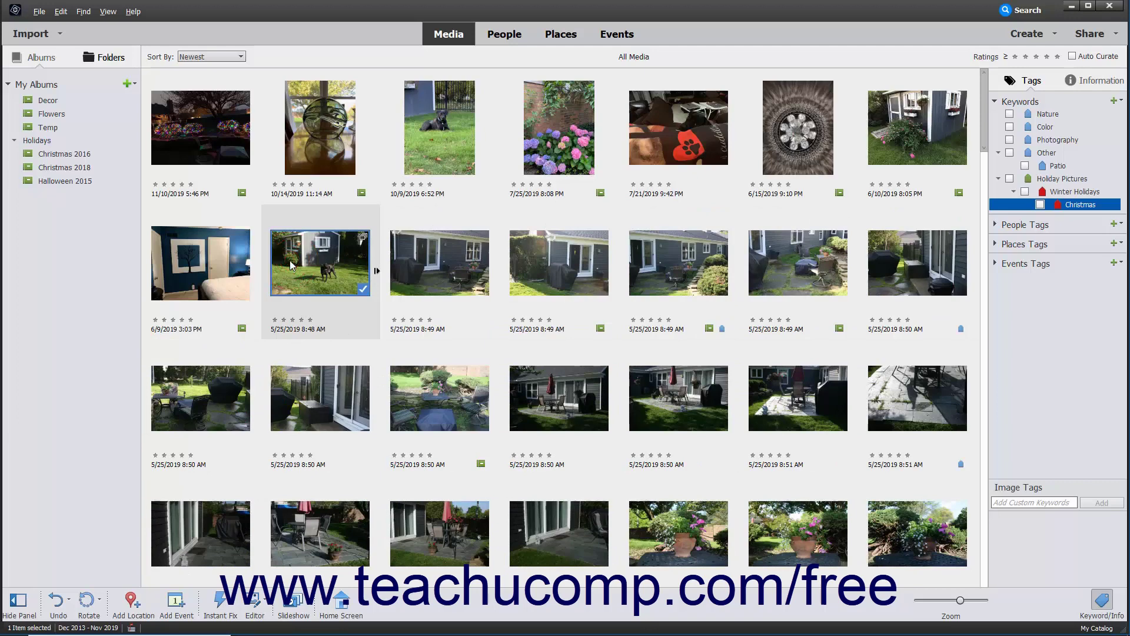
Step: Expand the dog stack via Expand Photos in Stack, collapse it, then expand it again
click(61, 10)
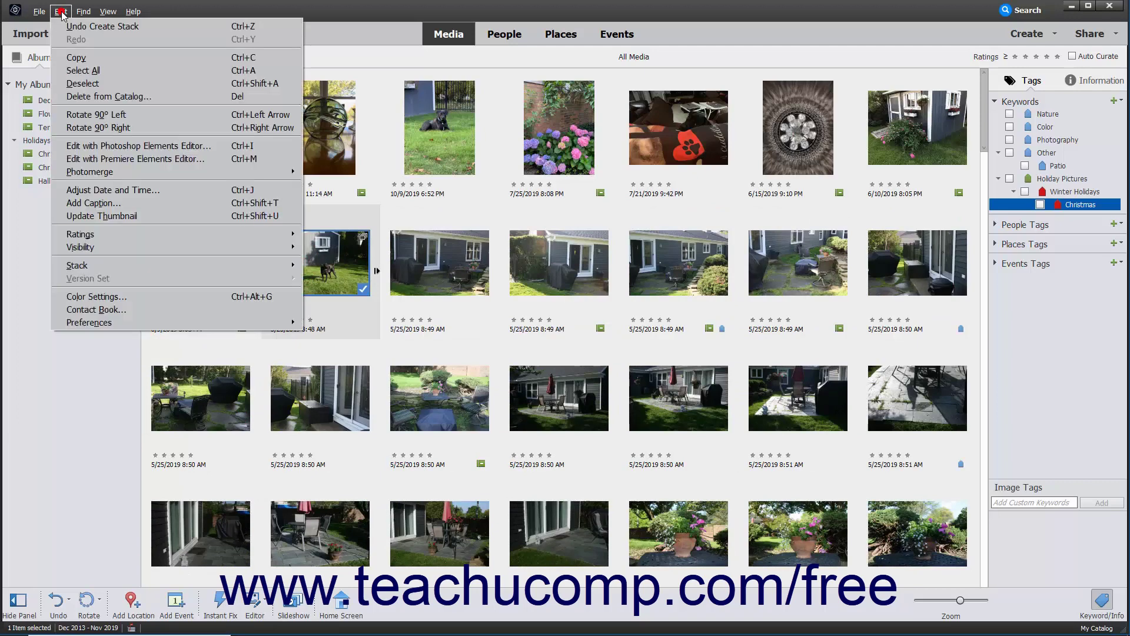
mouse_move(77, 264)
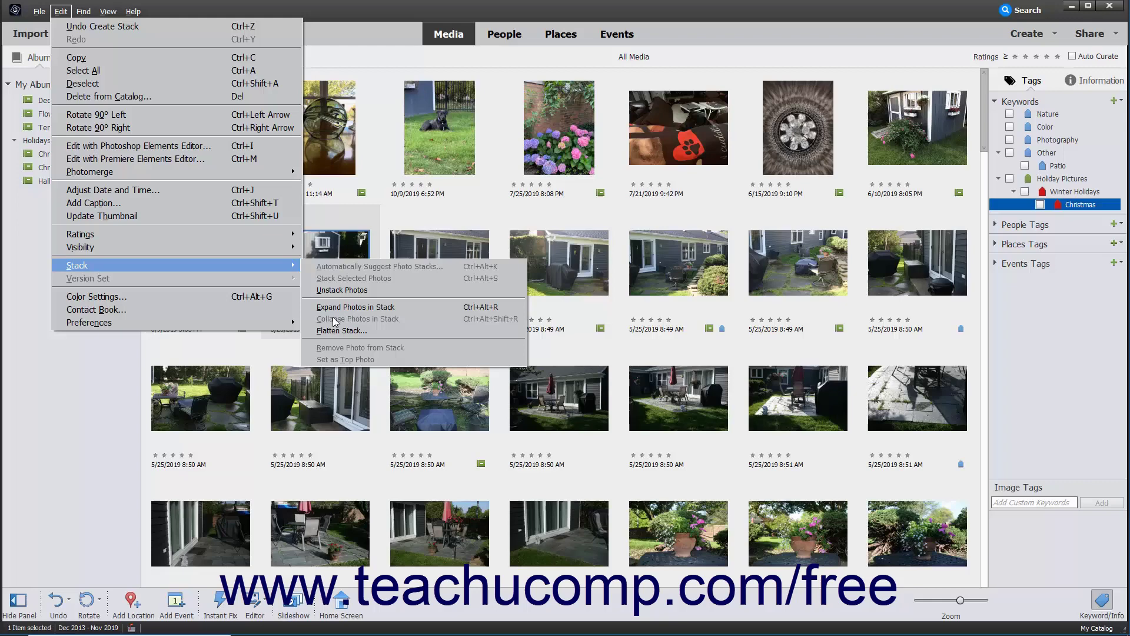
click(336, 308)
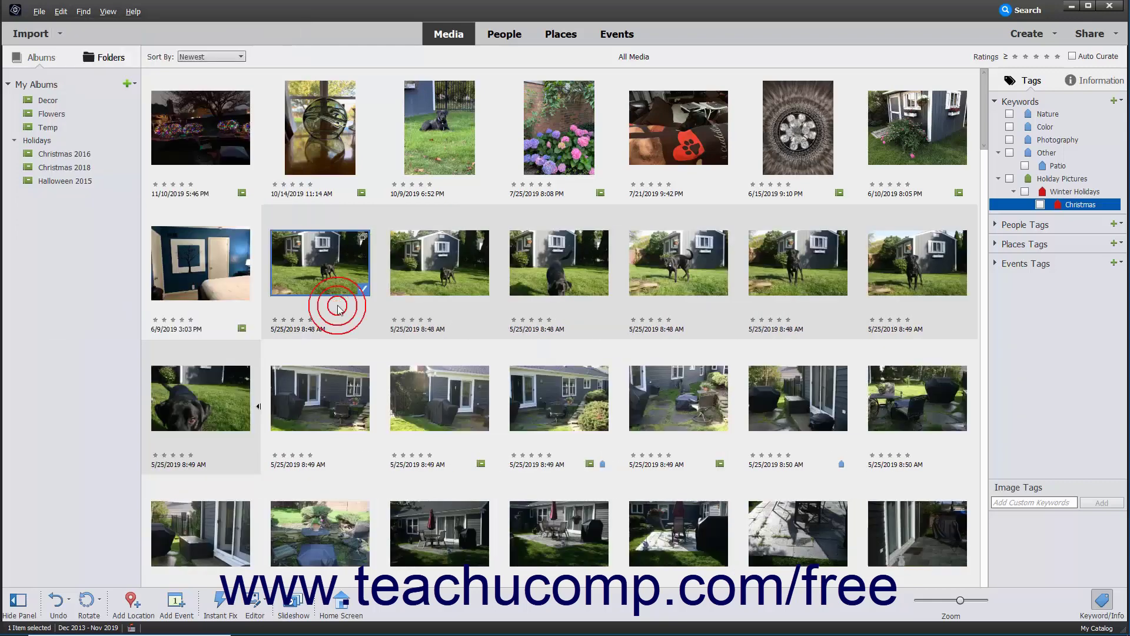
click(258, 407)
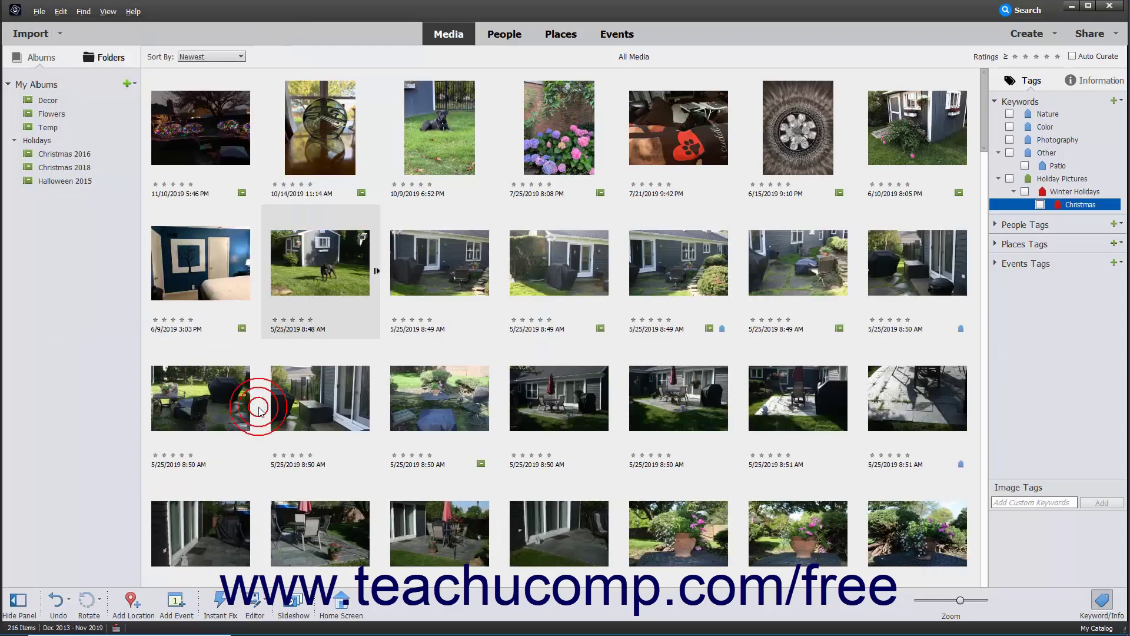
click(376, 271)
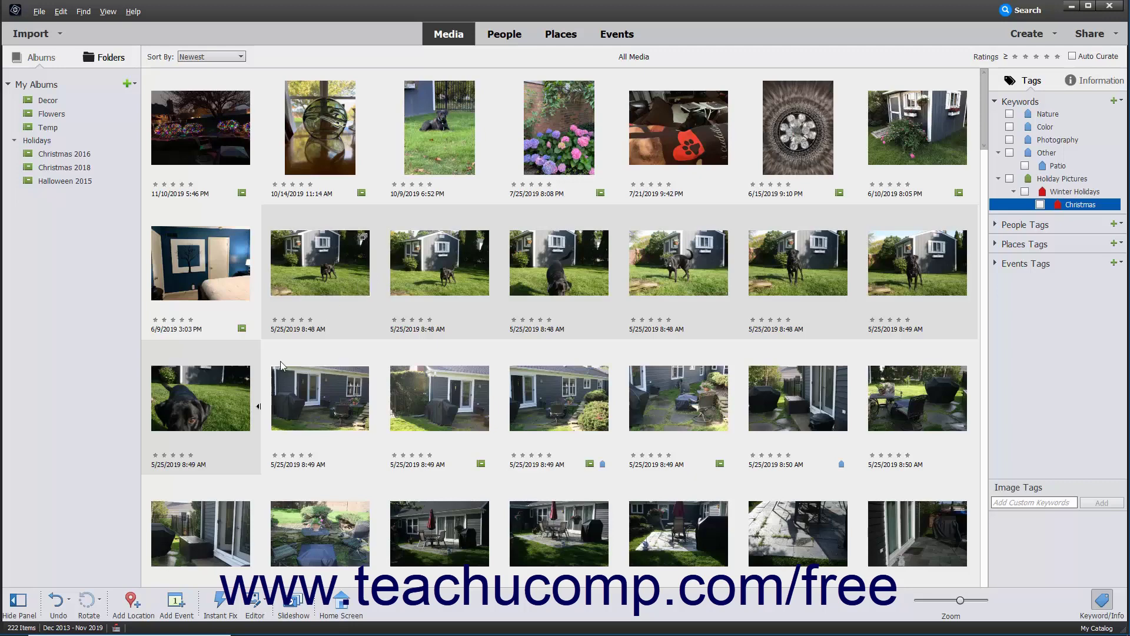
Step: Set the close-up dog-face photo as the stack's top photo, then reselect it
click(218, 396)
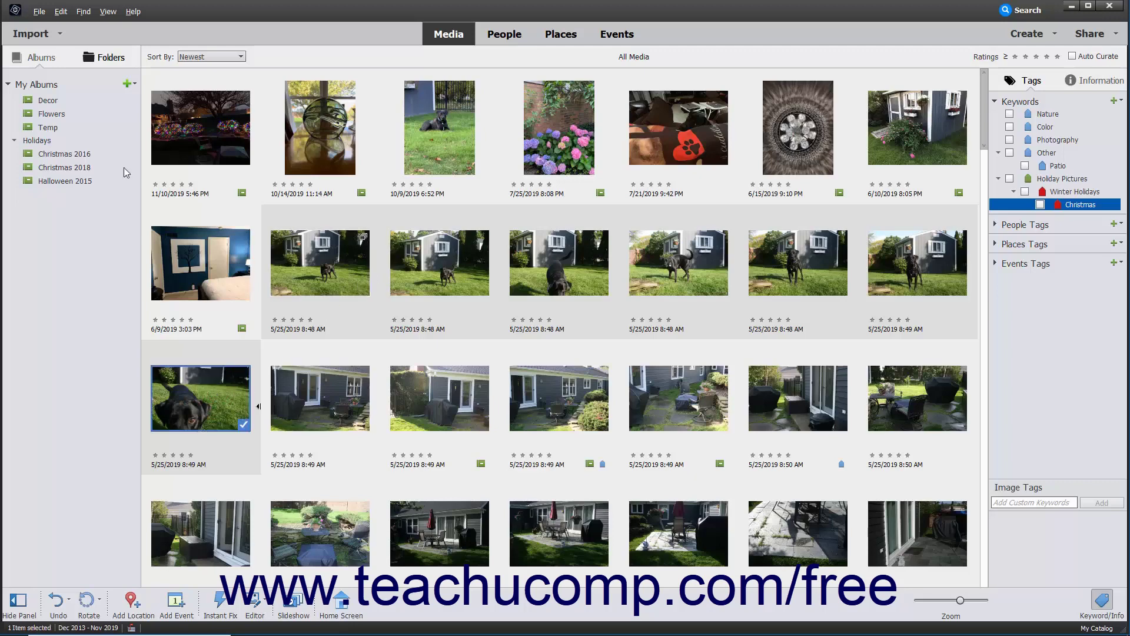
click(61, 13)
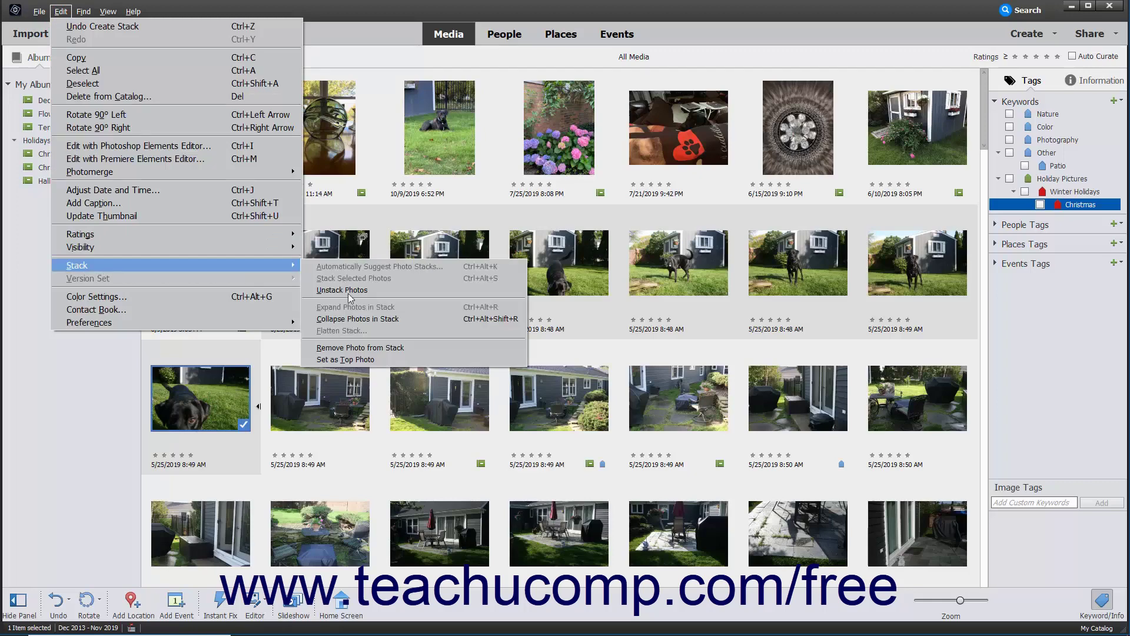
click(343, 360)
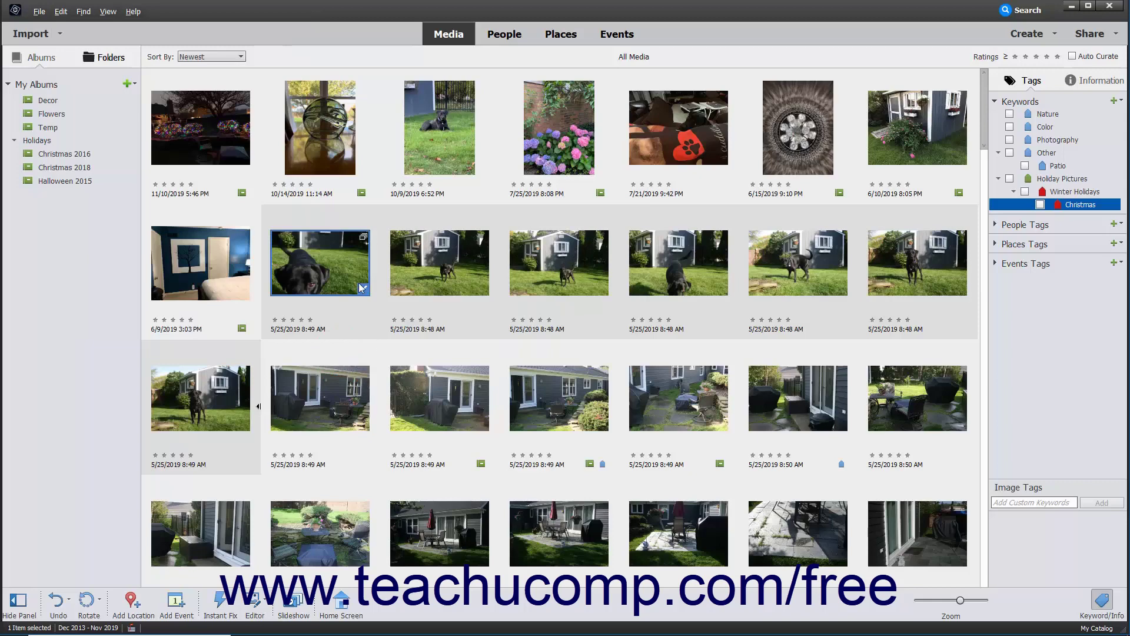
ctrl+click(339, 263)
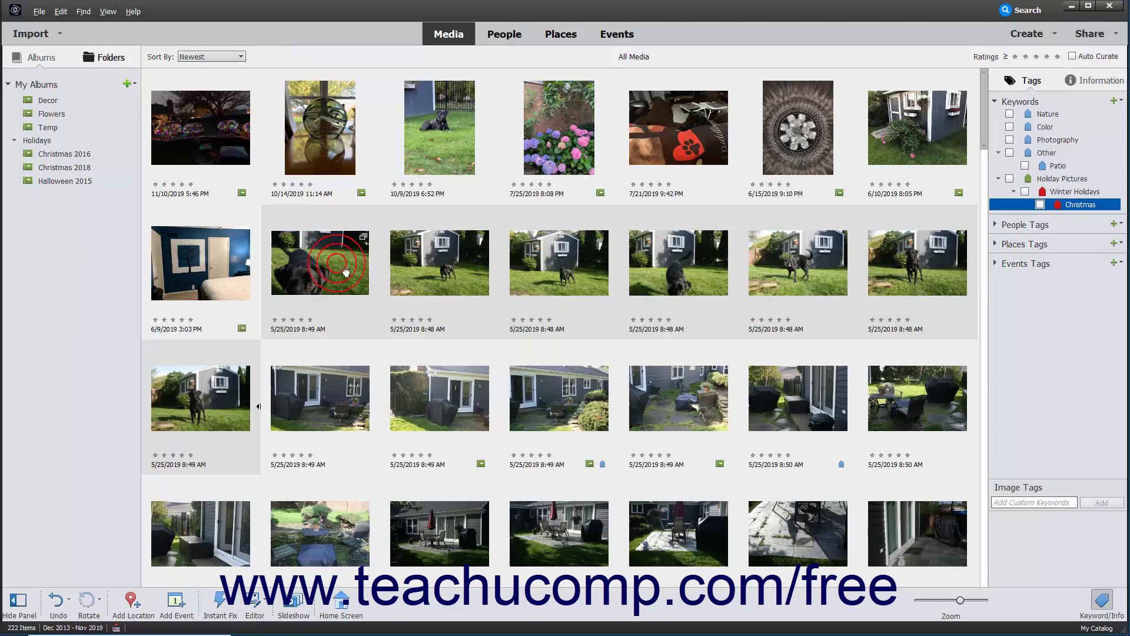
click(345, 272)
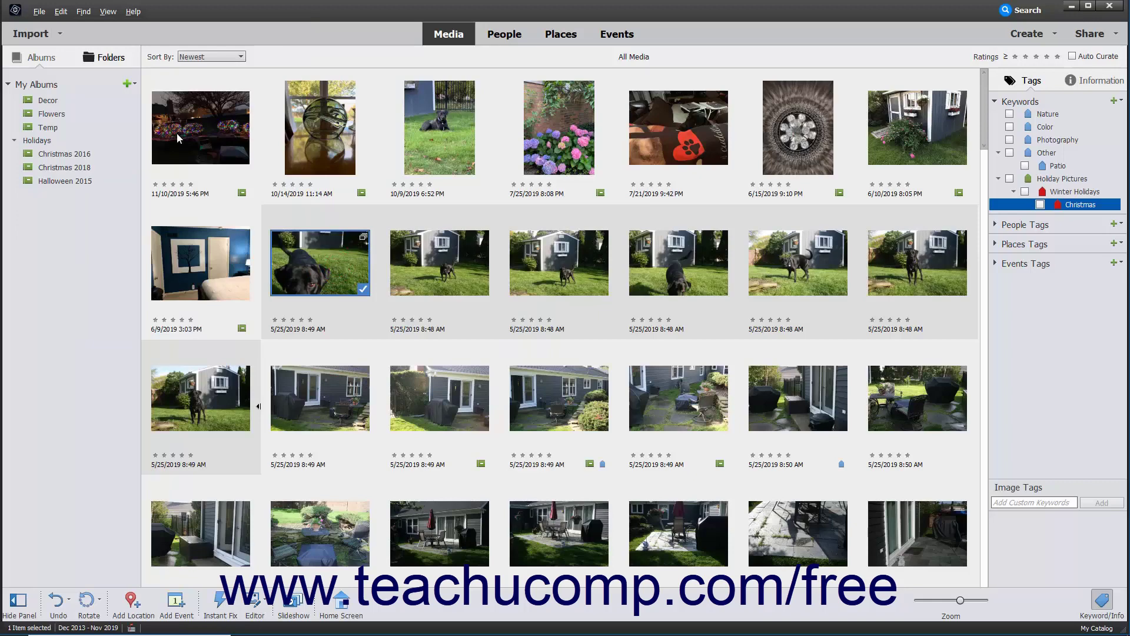
Step: Remove the close-up dog photo from its stack with Remove Photo from Stack
click(61, 10)
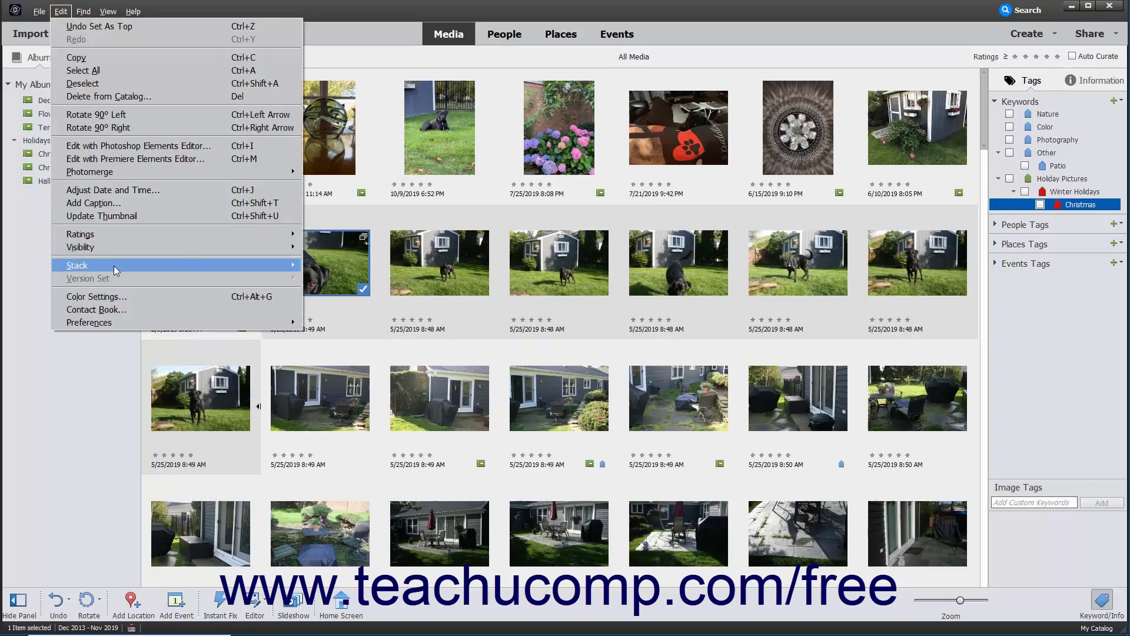
mouse_move(78, 265)
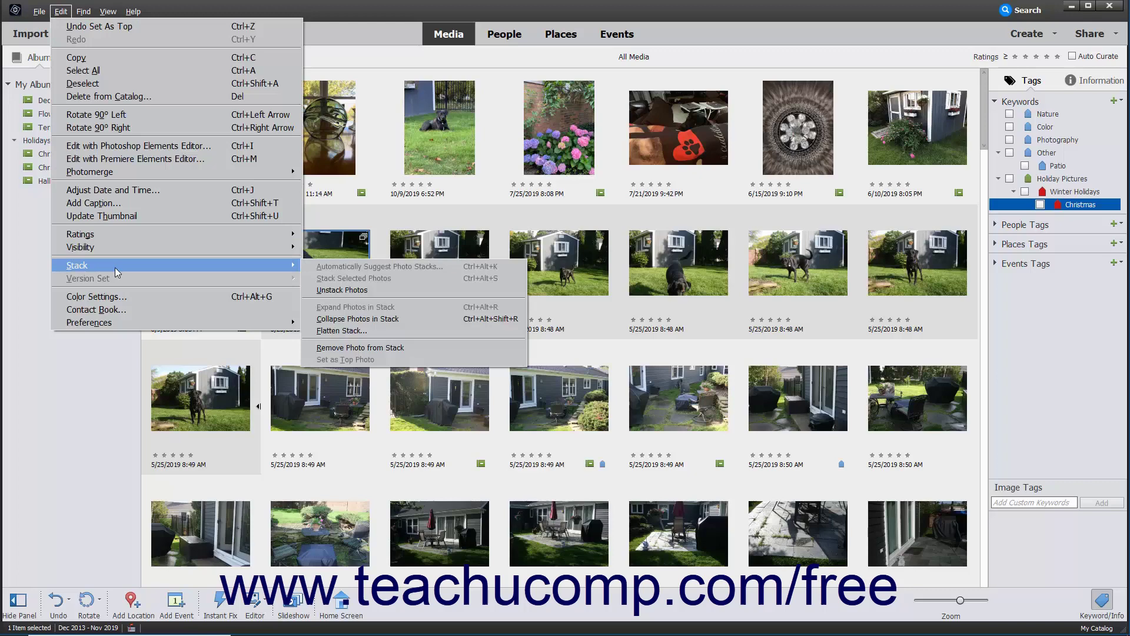
click(374, 349)
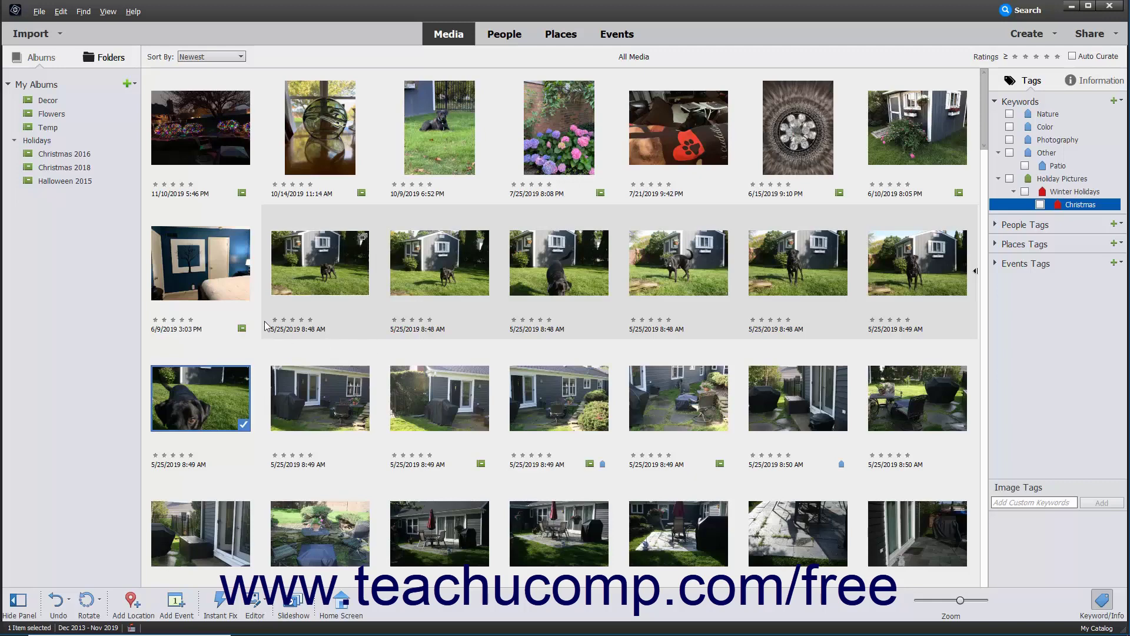
Step: Select all 222 catalog photos with Ctrl+A and bring up the Stack commands
click(231, 284)
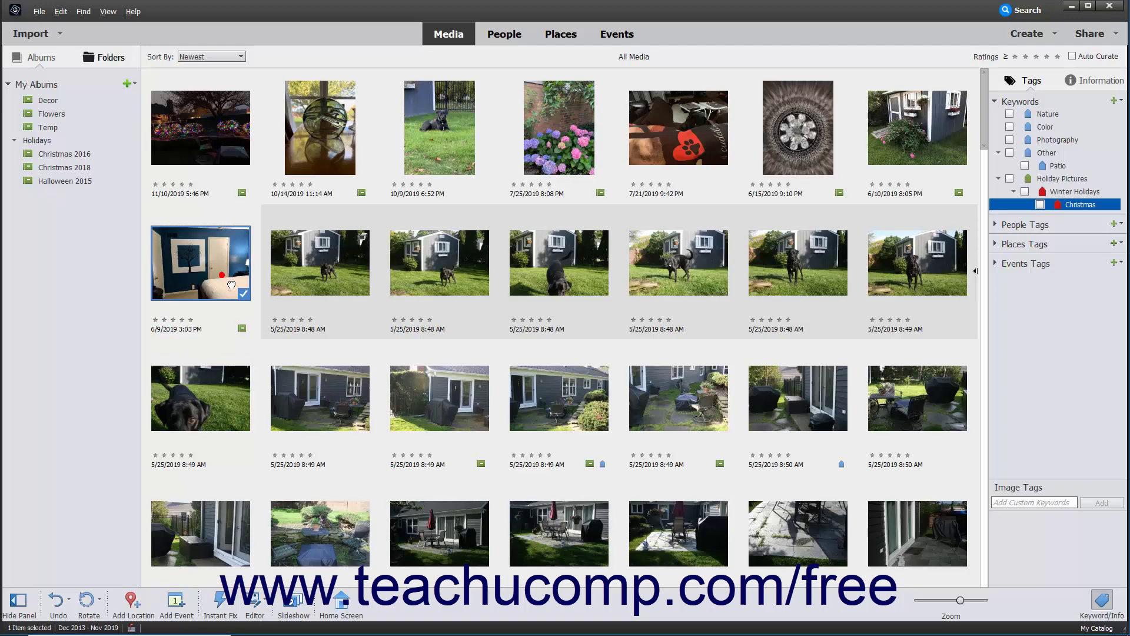
key(ctrl+a)
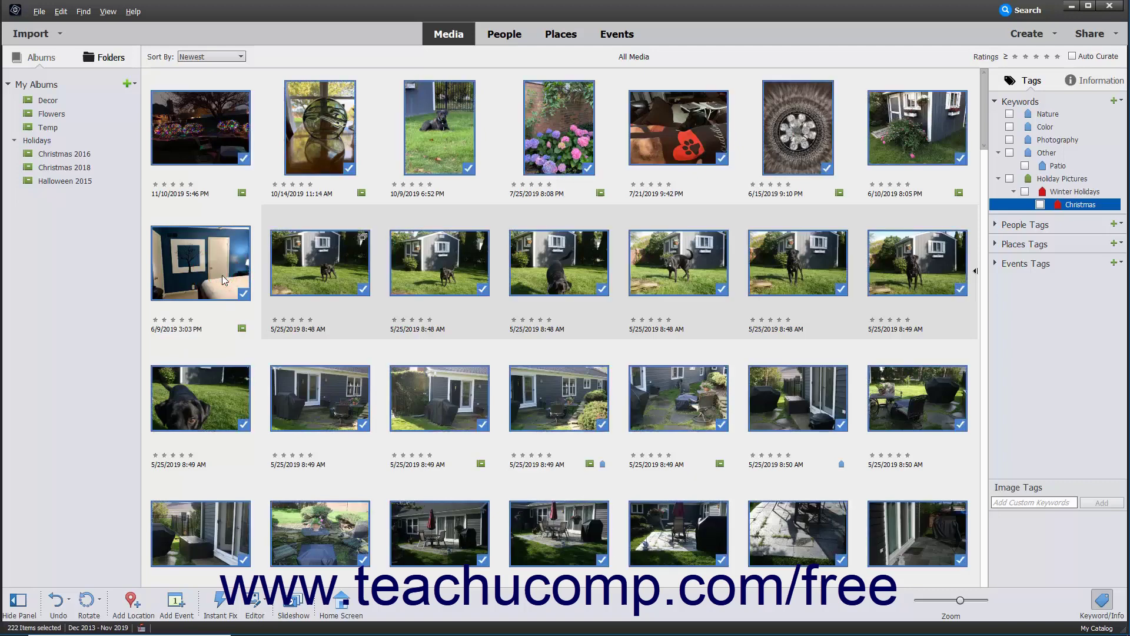
click(60, 11)
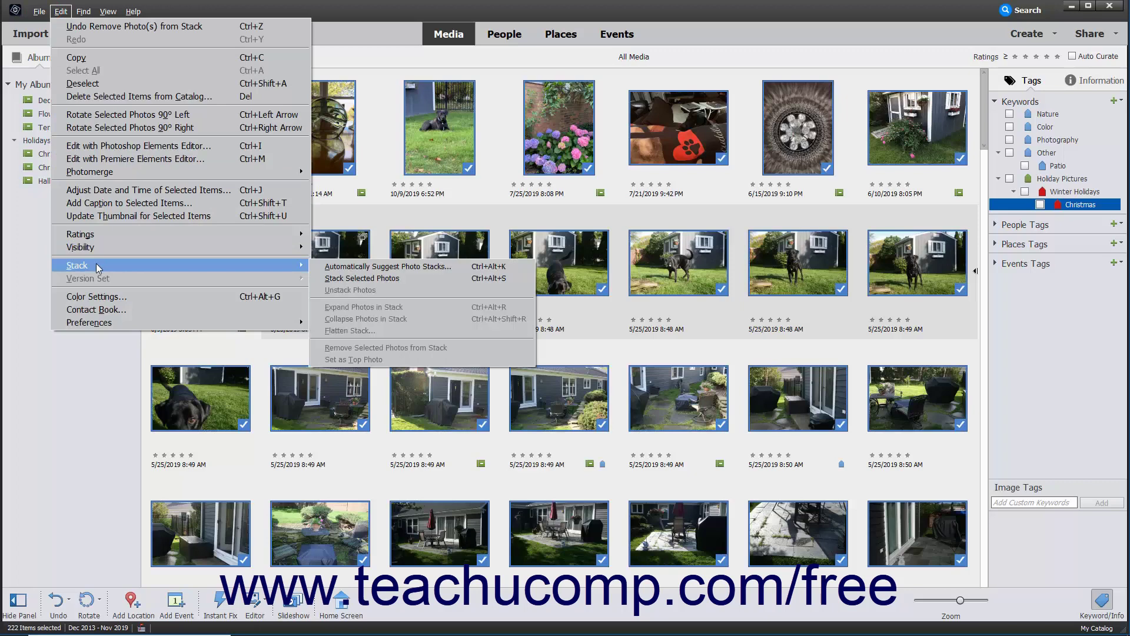
Step: Run Automatically Suggest Photo Stacks, stack the first four garden photos, and finish with Done
click(341, 267)
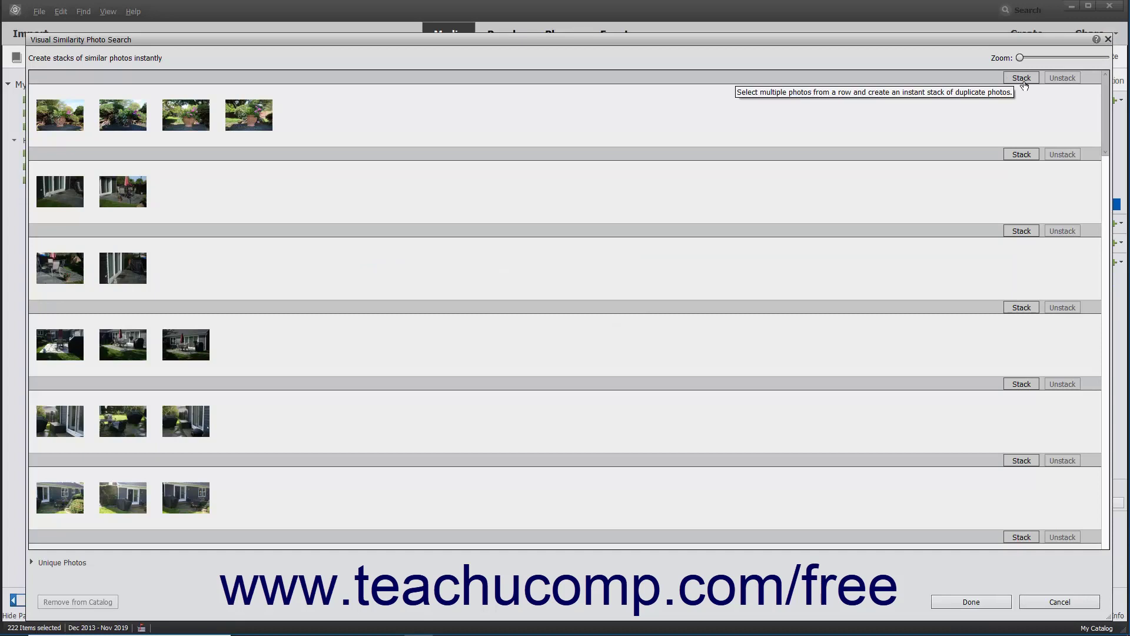
click(1020, 78)
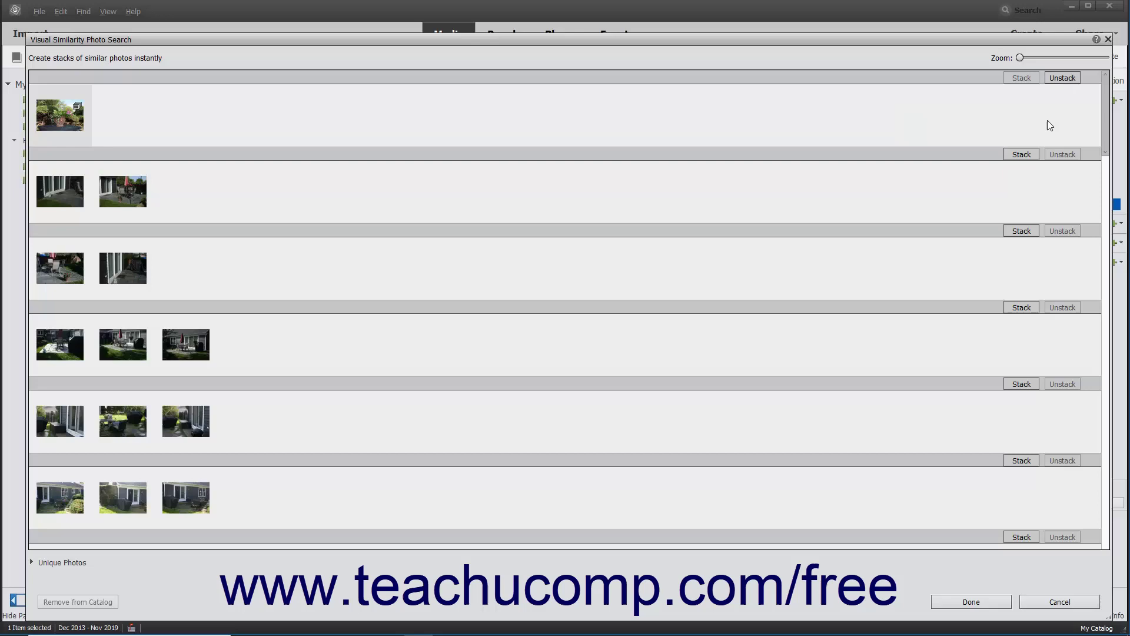
click(966, 602)
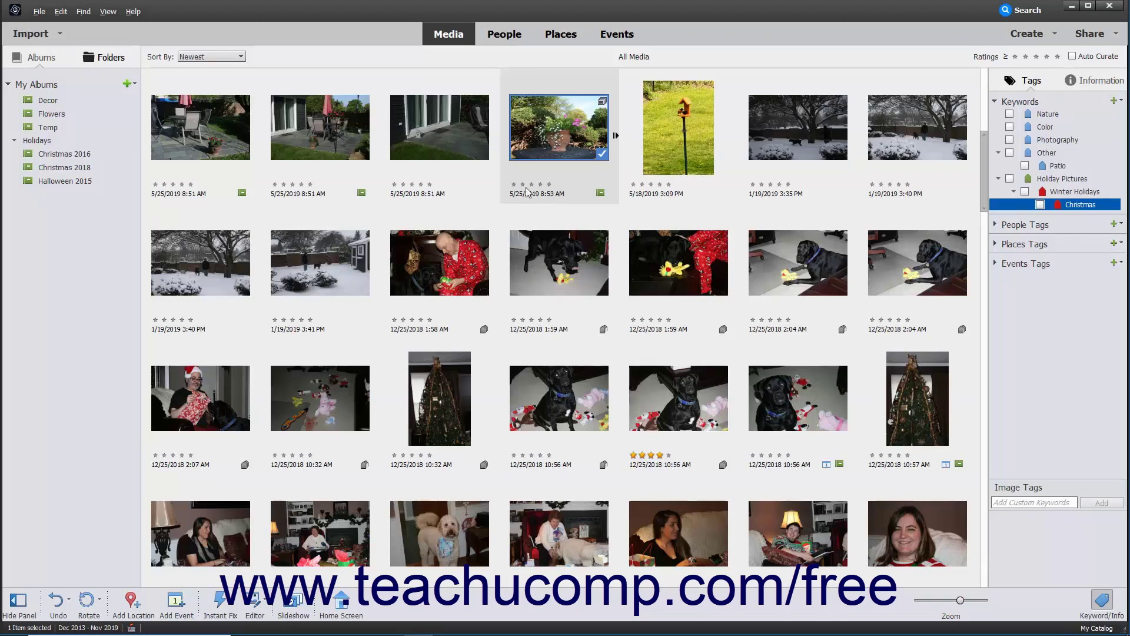
Step: Unstack the garden photos, then collapse the six-photo dog stack and select it
click(60, 11)
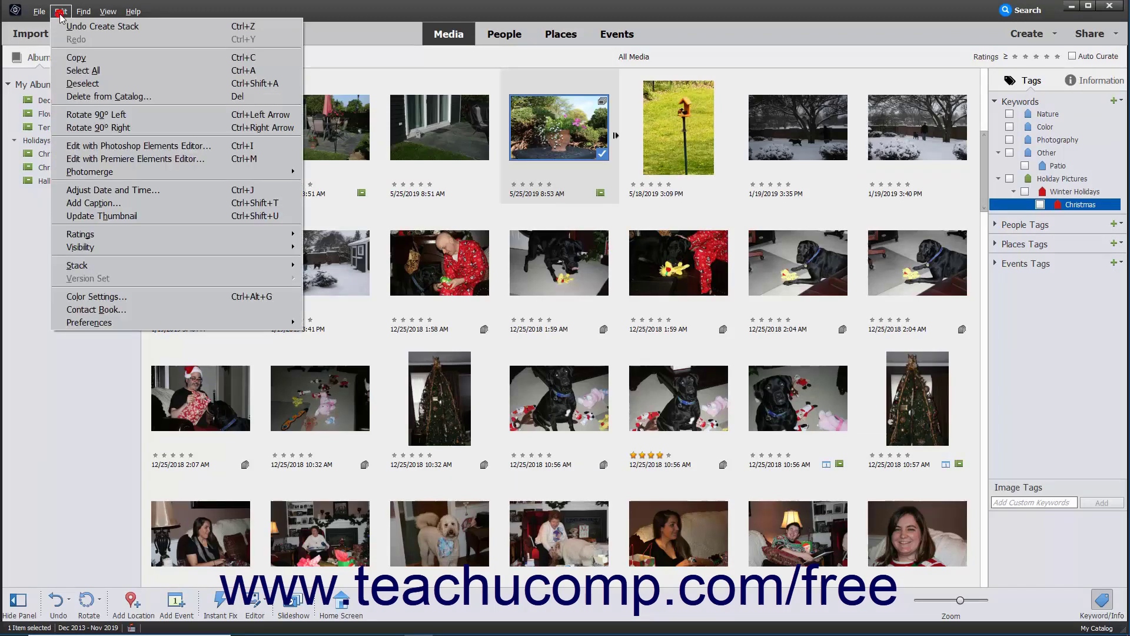
mouse_move(77, 265)
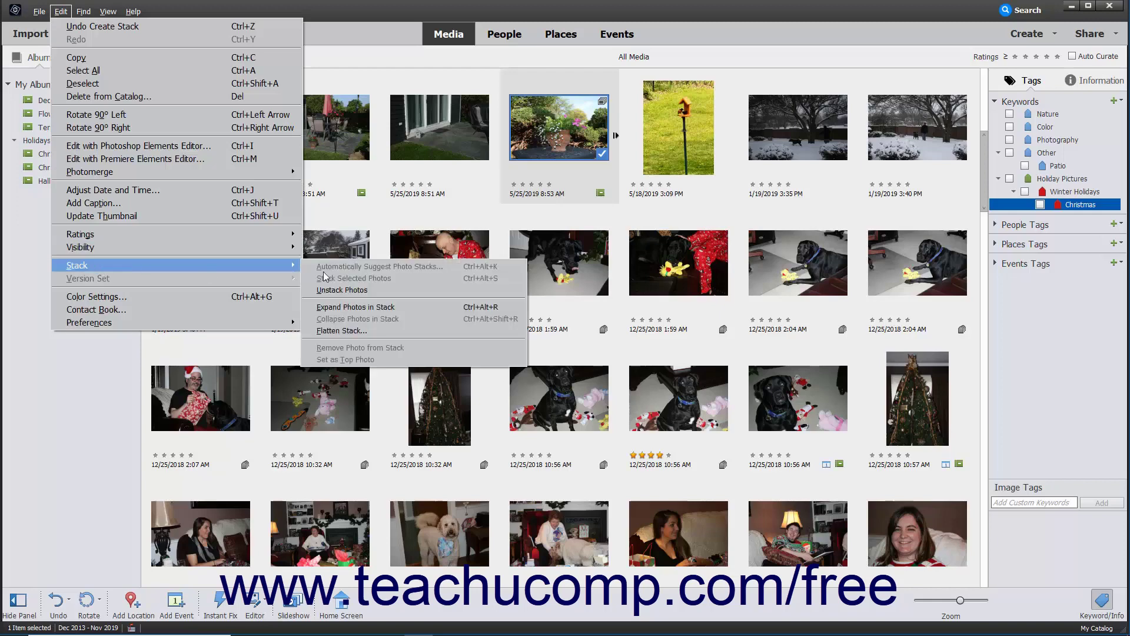
click(360, 292)
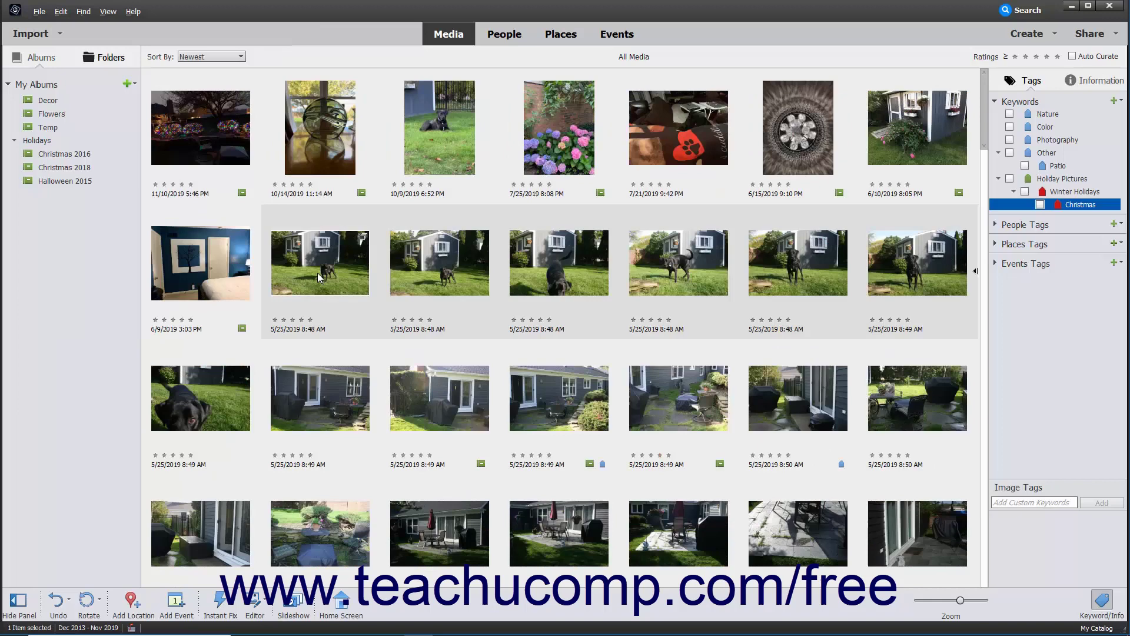
click(317, 272)
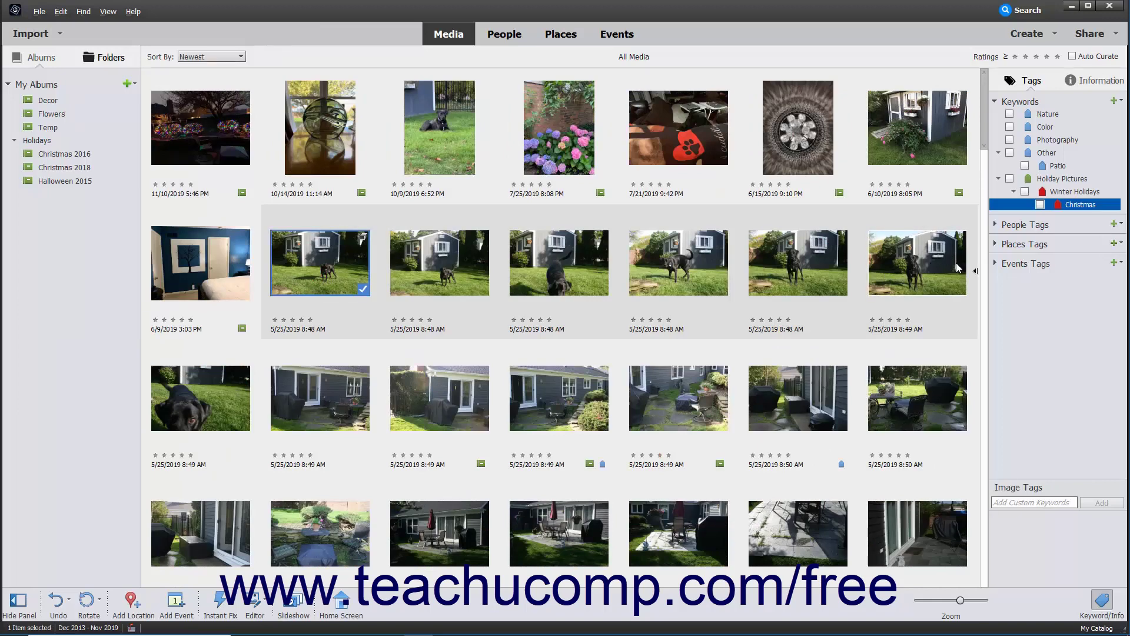
click(975, 270)
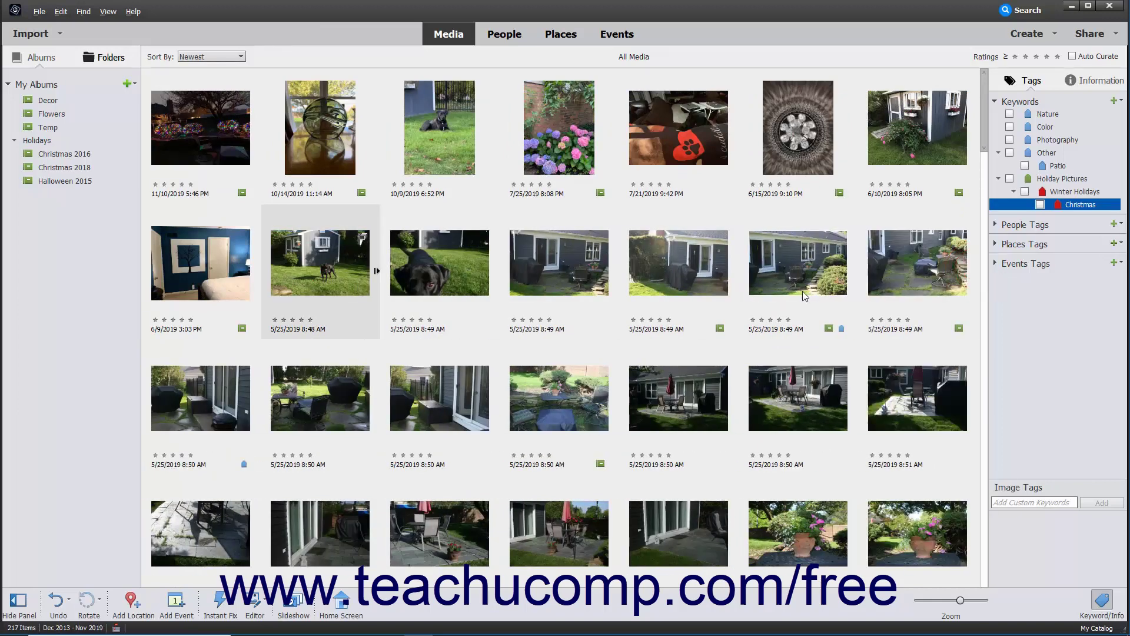
click(305, 263)
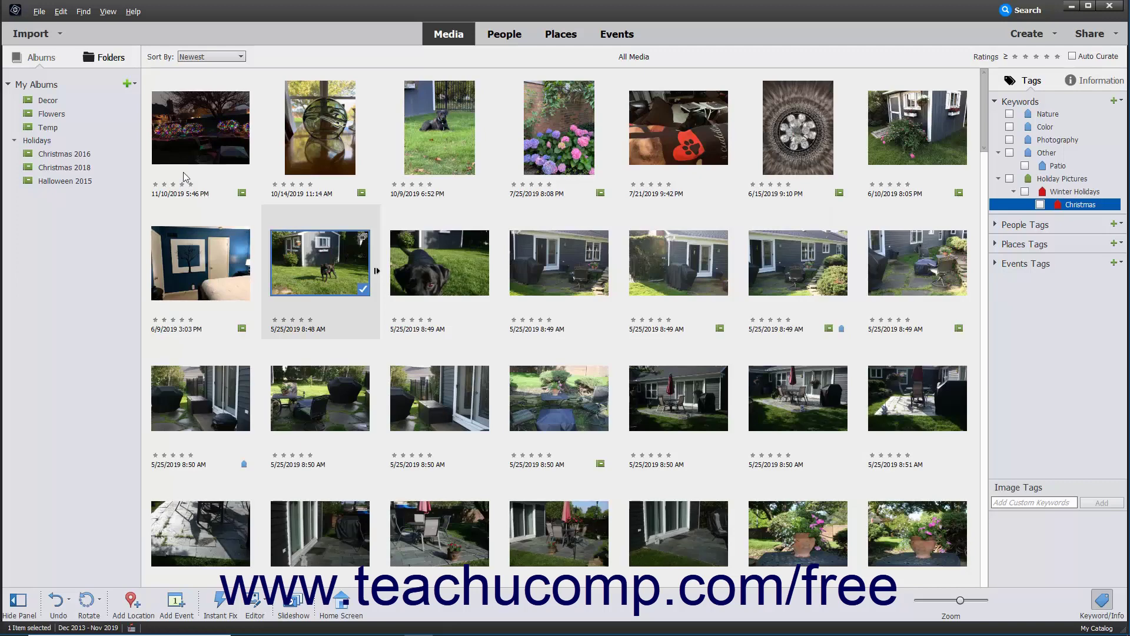
Step: Start Flatten Stack on the dog stack, leaving 'Also delete photos from the hard disk' unchecked
click(60, 12)
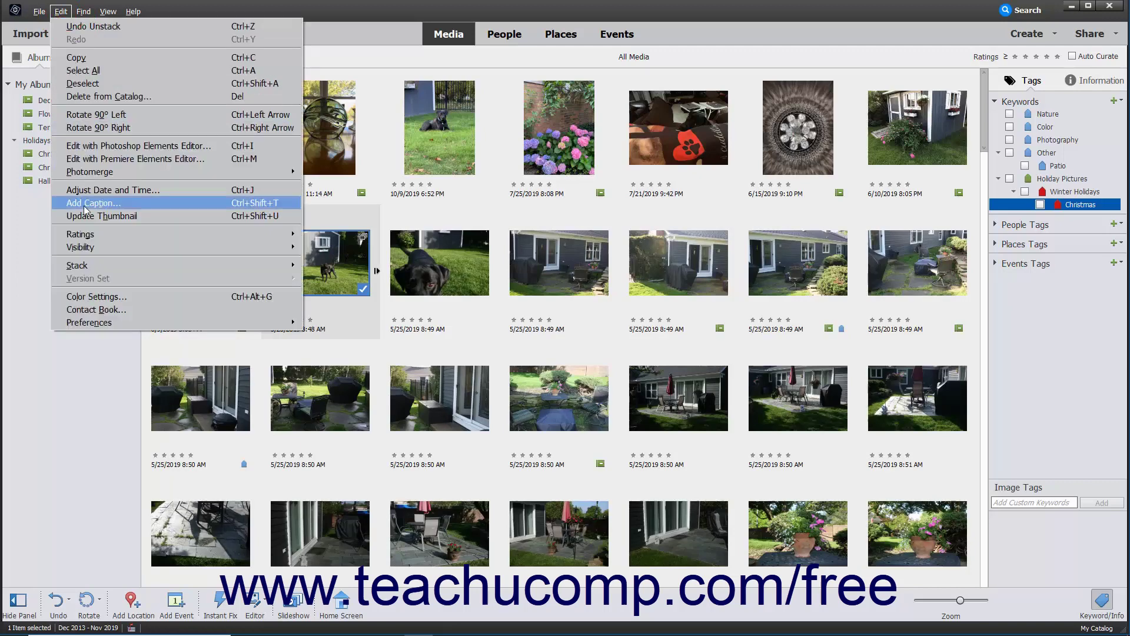
mouse_move(77, 265)
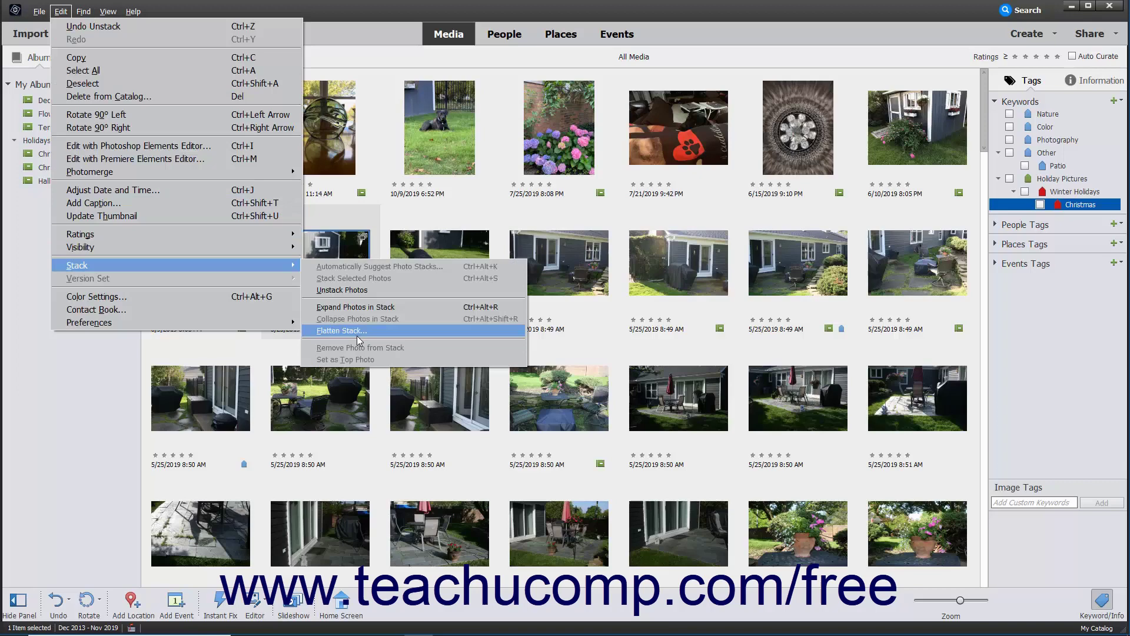
click(358, 333)
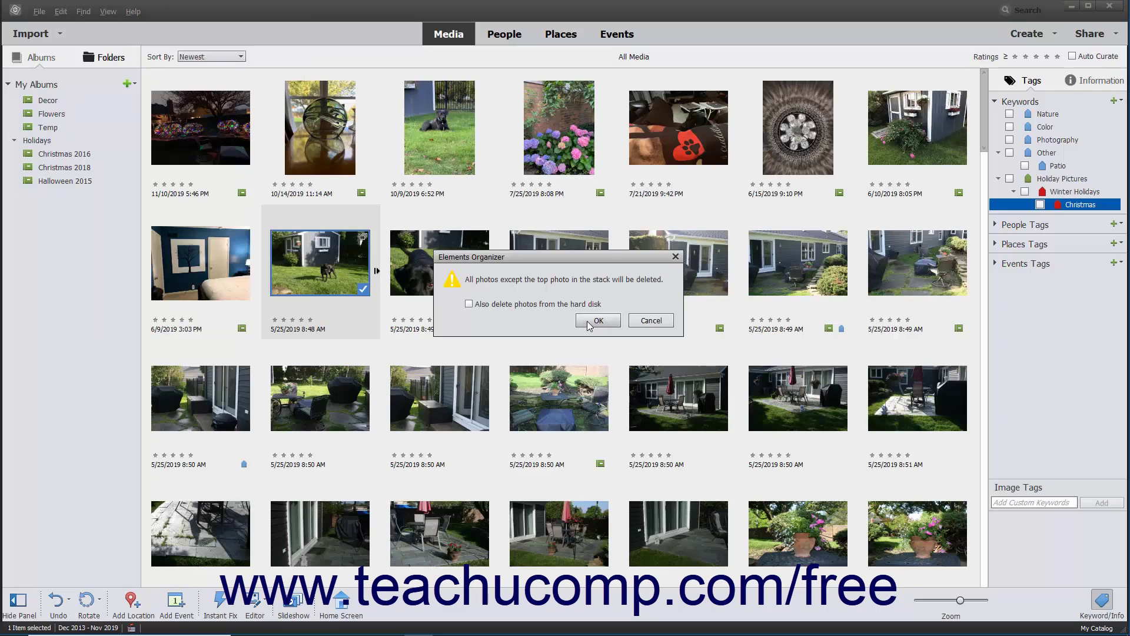
click(523, 306)
click(496, 302)
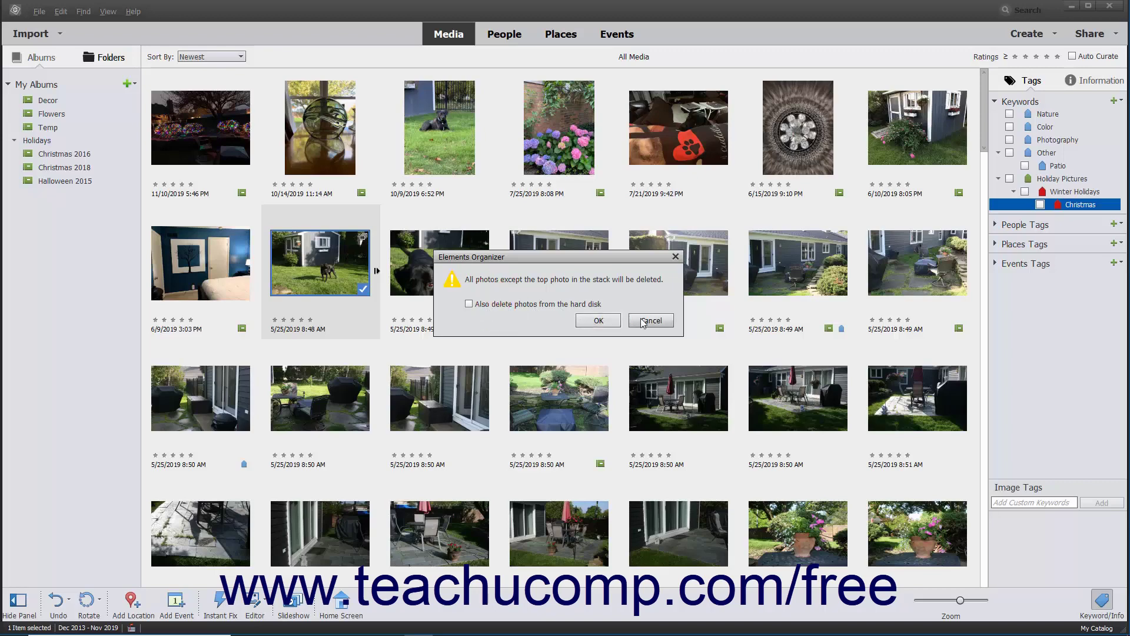